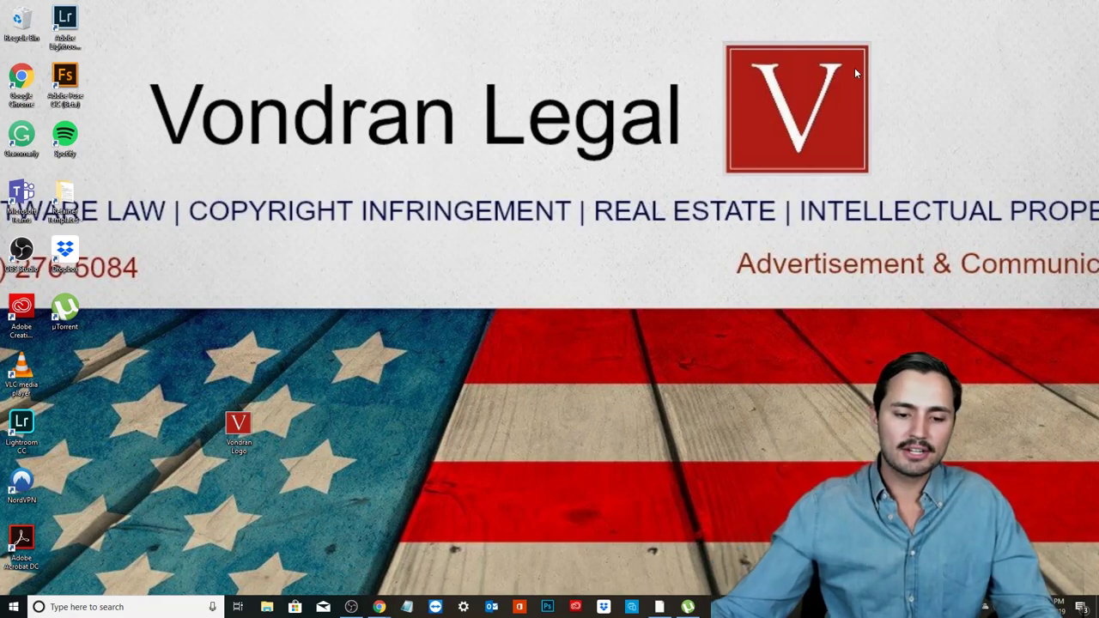
Check the VPN app's connection, then return to Chrome's Public Domain Movie Torrents tab
{"action": "left_click", "coordinate": [658, 605]}
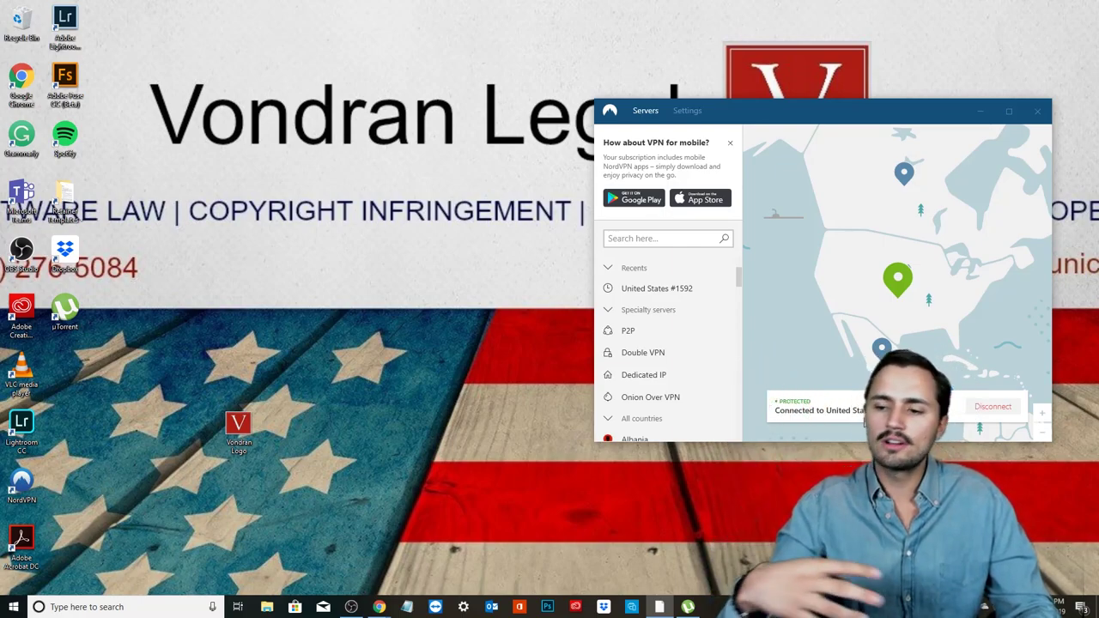
{"action": "left_click", "coordinate": [980, 111]}
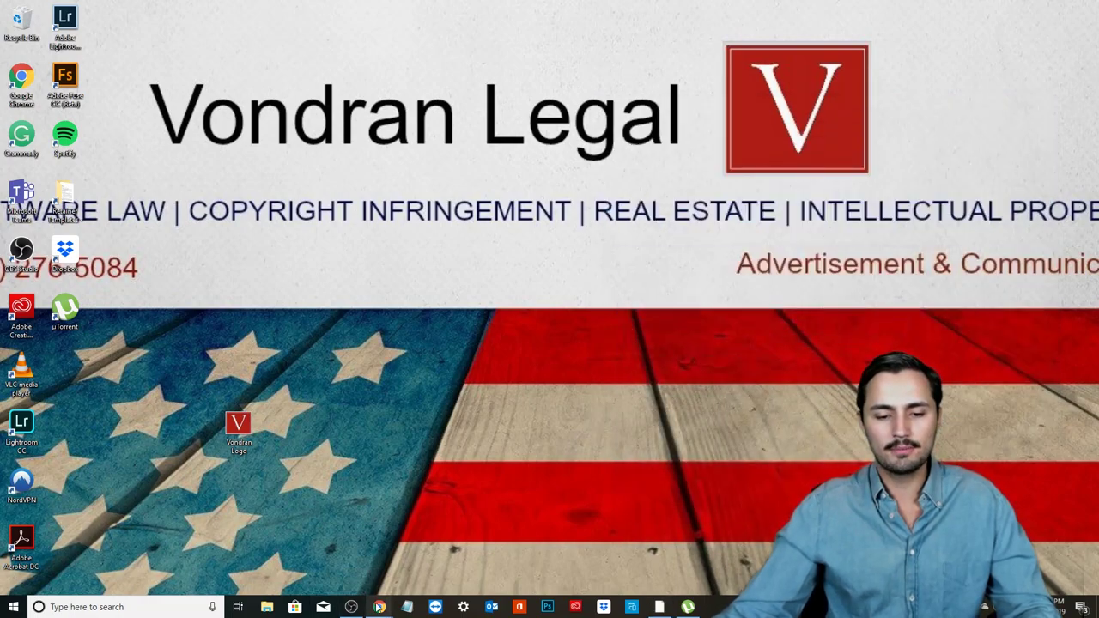
{"action": "mouse_move", "coordinate": [379, 606]}
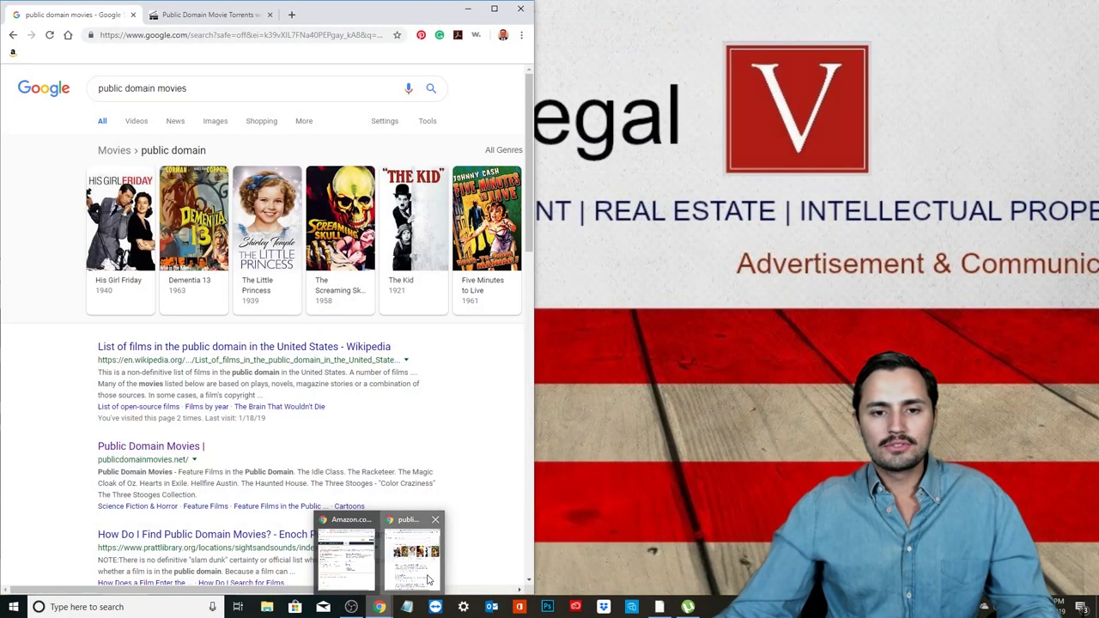
{"action": "left_click", "coordinate": [412, 559]}
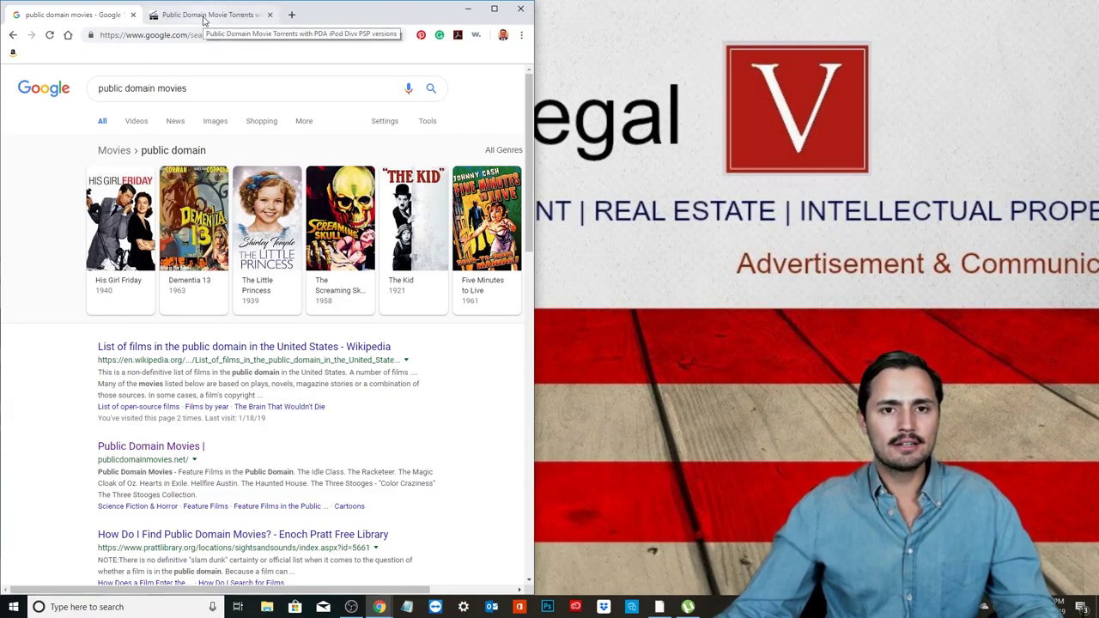
{"action": "left_click", "coordinate": [206, 15]}
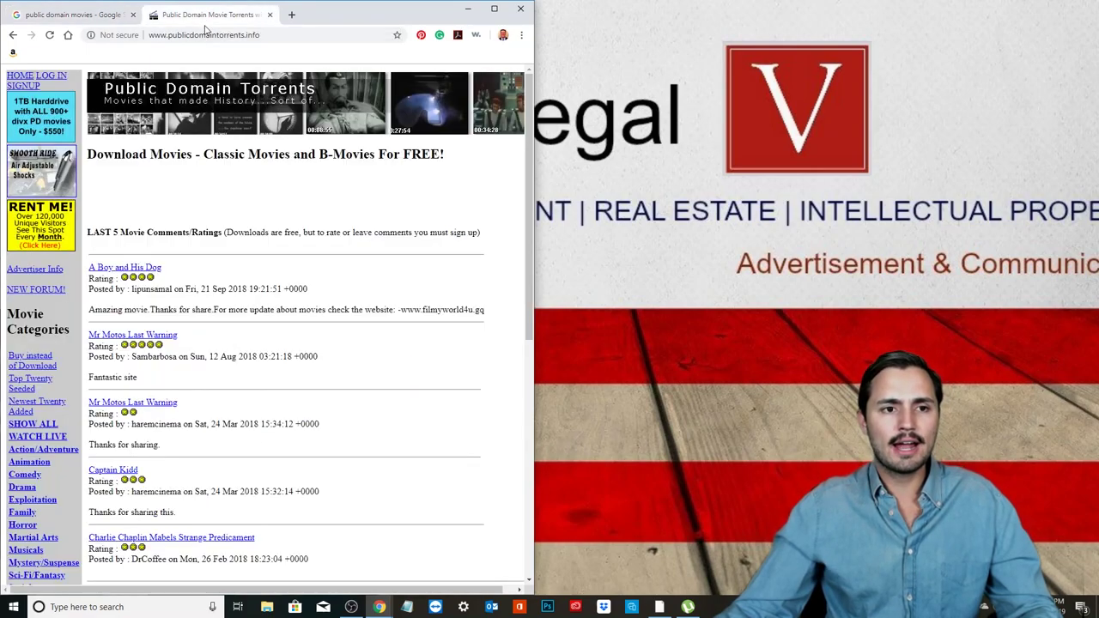
Open the A Boy and His Dog movie page in a new tab
{"action": "right_click", "coordinate": [130, 271]}
{"action": "left_click", "coordinate": [172, 277]}
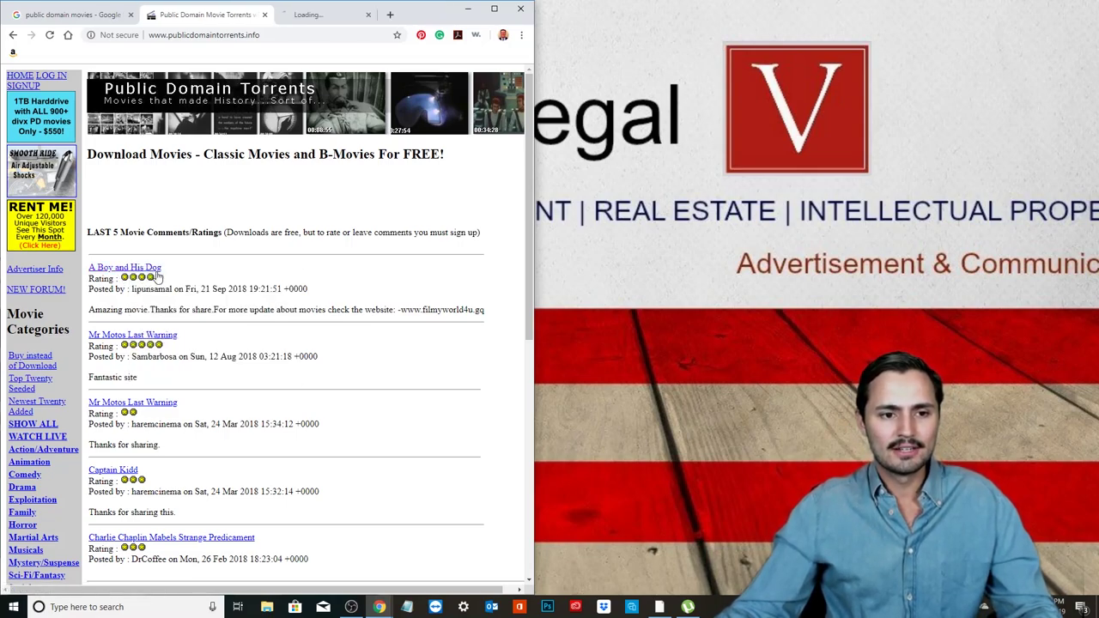
{"action": "left_click", "coordinate": [319, 15]}
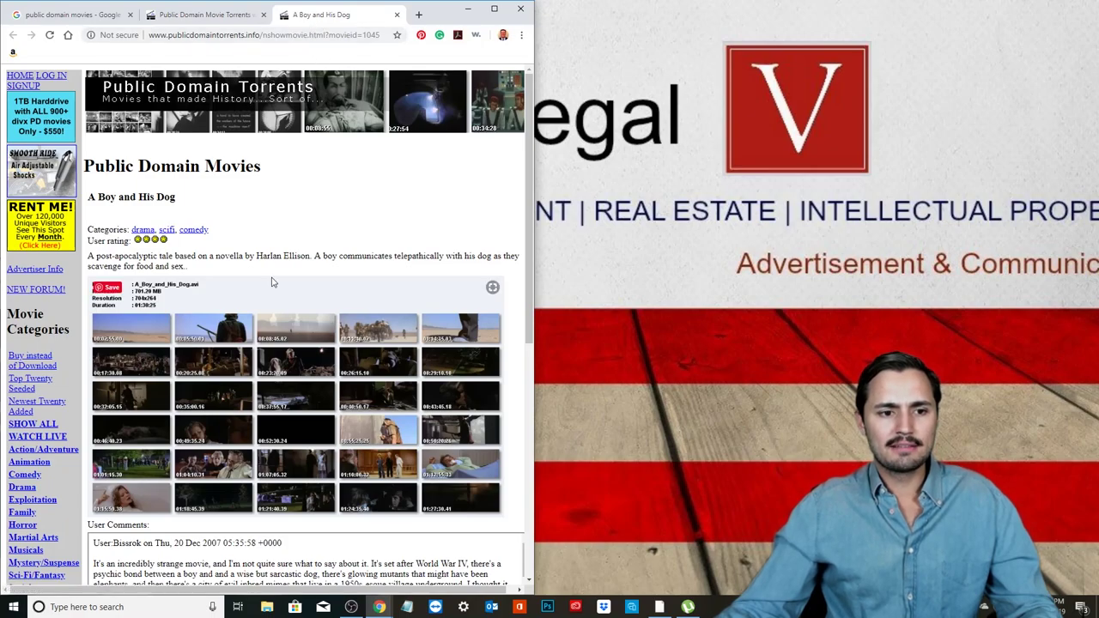
Download the page's Divx 718MB AVI torrent file
{"action": "scroll", "coordinate": [257, 292], "scroll_direction": "down", "scroll_amount": 4}
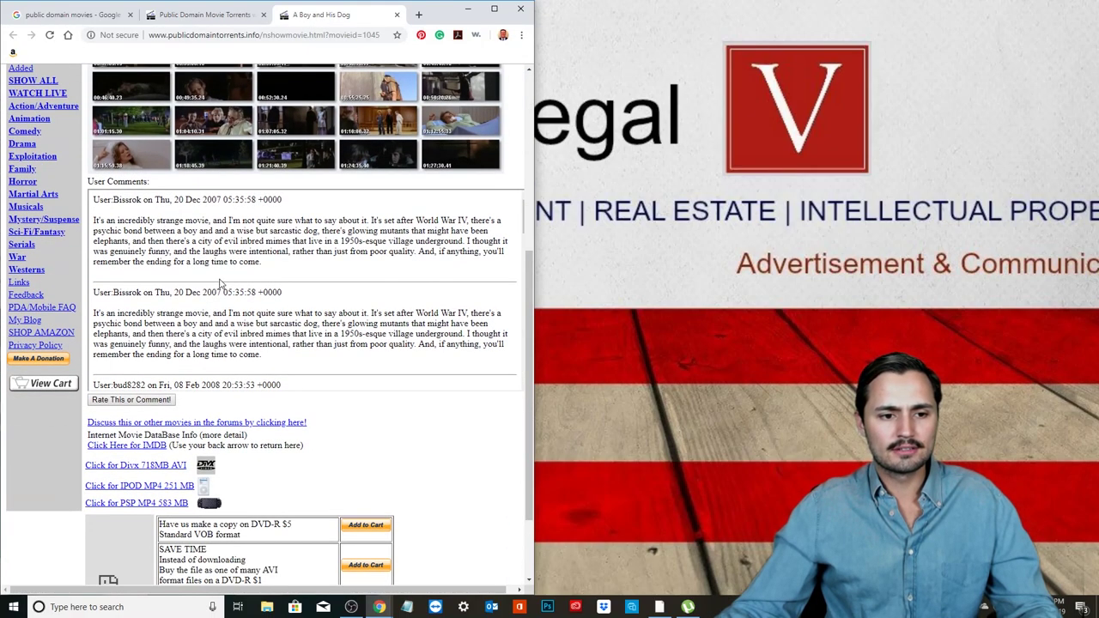
{"action": "scroll", "coordinate": [219, 283], "scroll_direction": "up", "scroll_amount": 3}
{"action": "scroll", "coordinate": [170, 240], "scroll_direction": "down", "scroll_amount": 1}
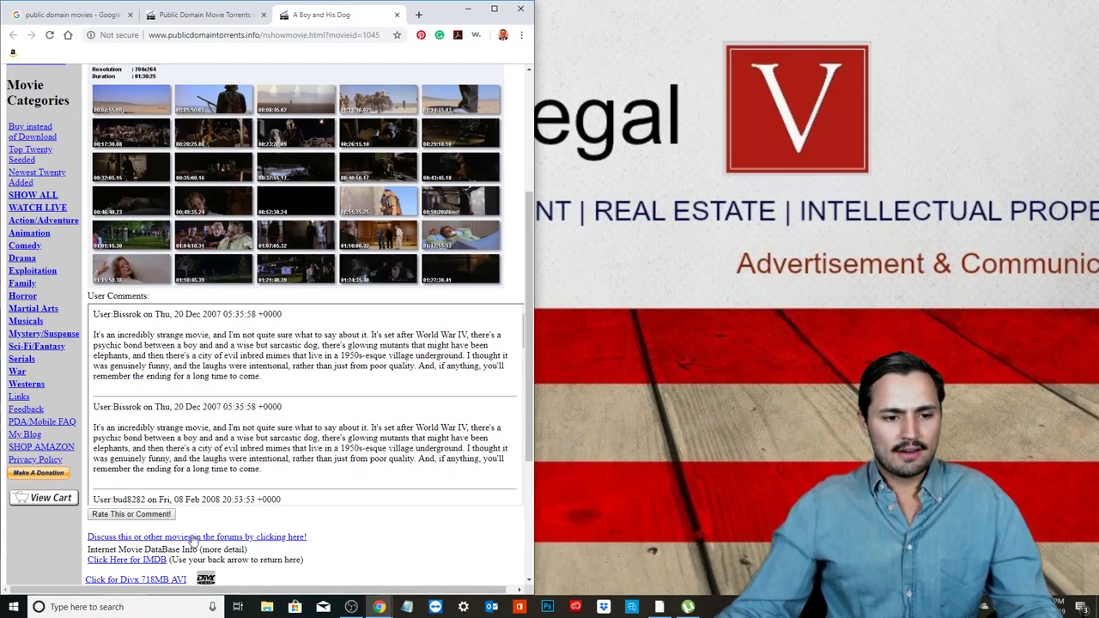
{"action": "scroll", "coordinate": [193, 541], "scroll_direction": "down", "scroll_amount": 2}
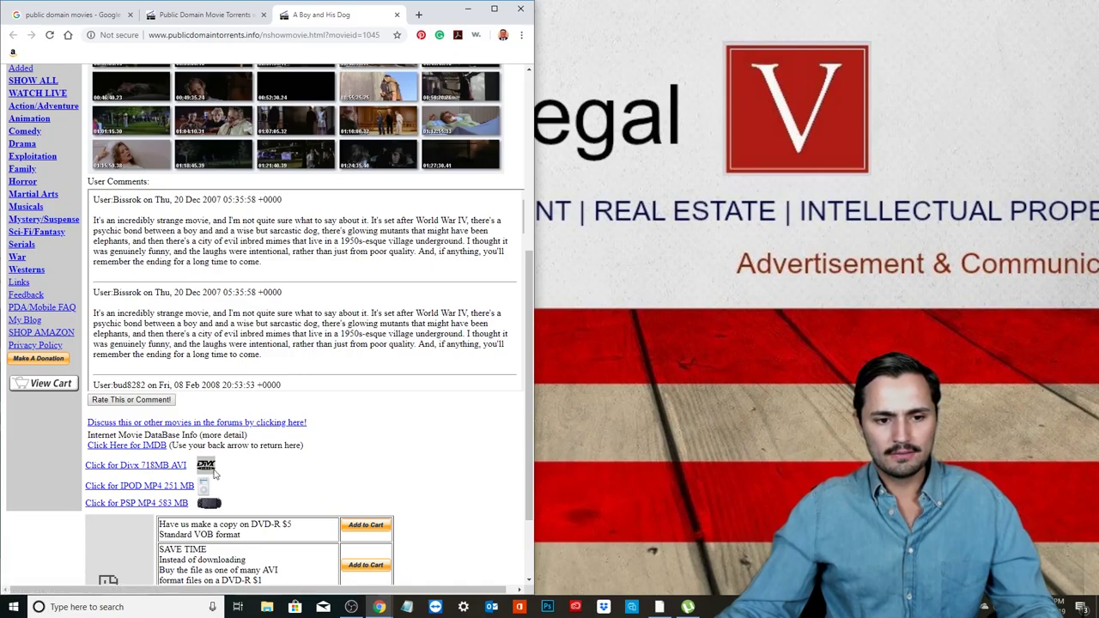
{"action": "scroll", "coordinate": [214, 486], "scroll_direction": "down", "scroll_amount": 1}
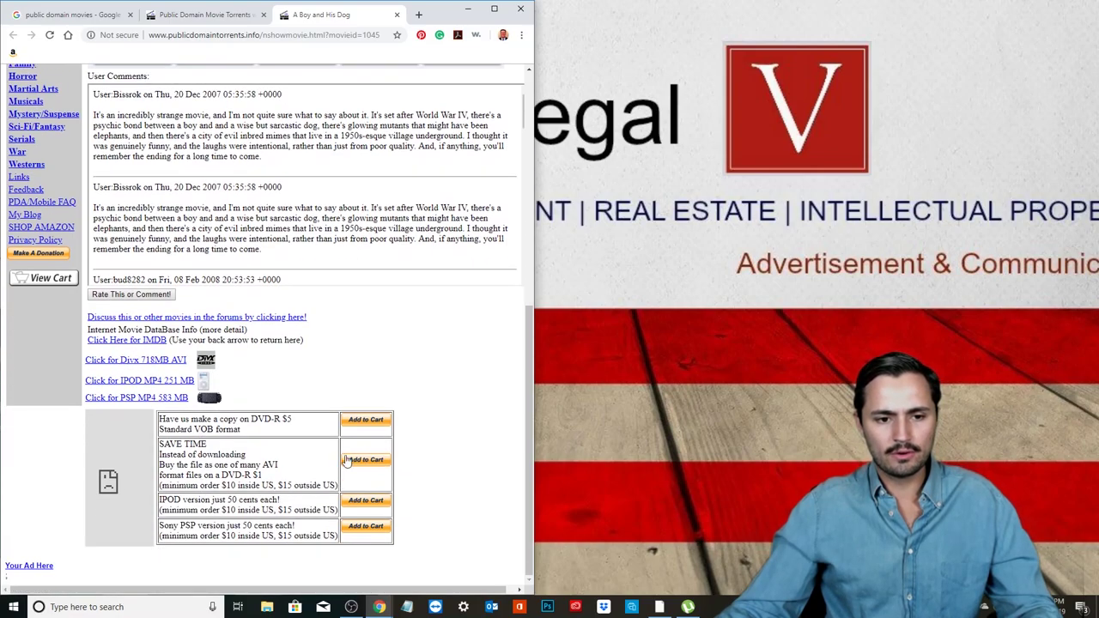
{"action": "scroll", "coordinate": [365, 432], "scroll_direction": "up", "scroll_amount": 2}
{"action": "scroll", "coordinate": [365, 432], "scroll_direction": "up", "scroll_amount": 4}
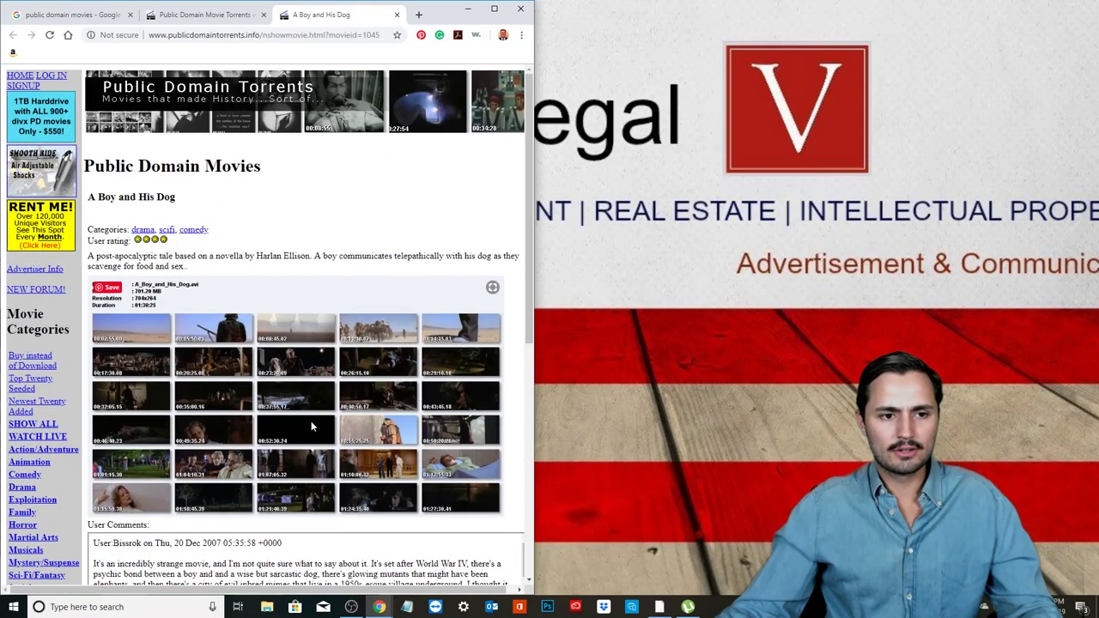
{"action": "scroll", "coordinate": [244, 404], "scroll_direction": "down", "scroll_amount": 6}
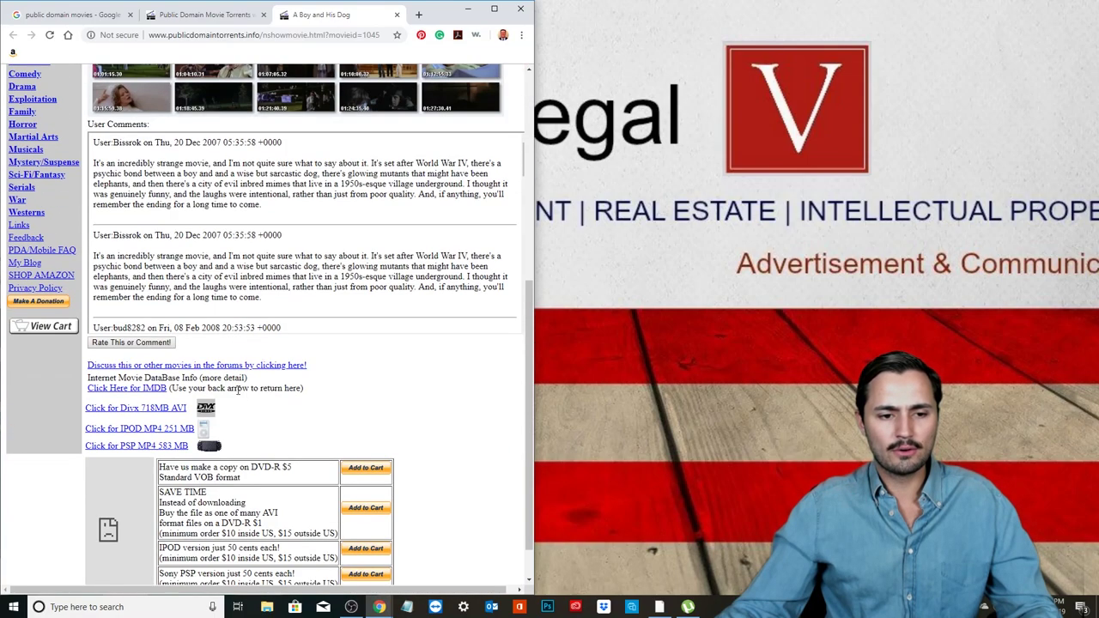
{"action": "left_click", "coordinate": [169, 410]}
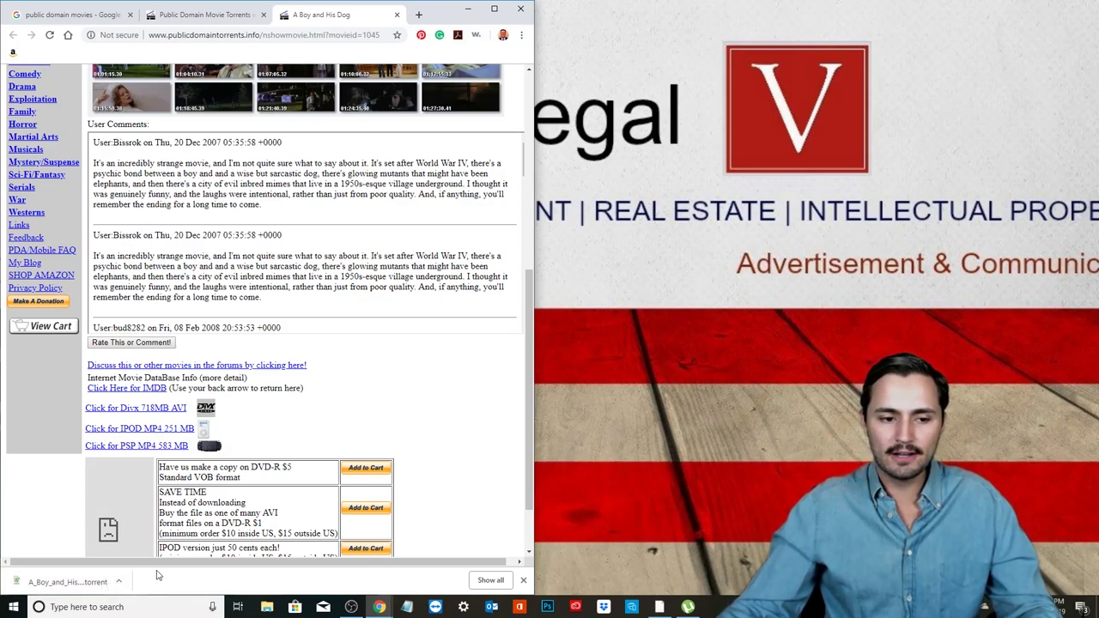
Open A_Boy_and_His_Dog.avi.torrent from Chrome's download bar and confirm adding it in uTorrent
{"action": "left_click", "coordinate": [72, 583]}
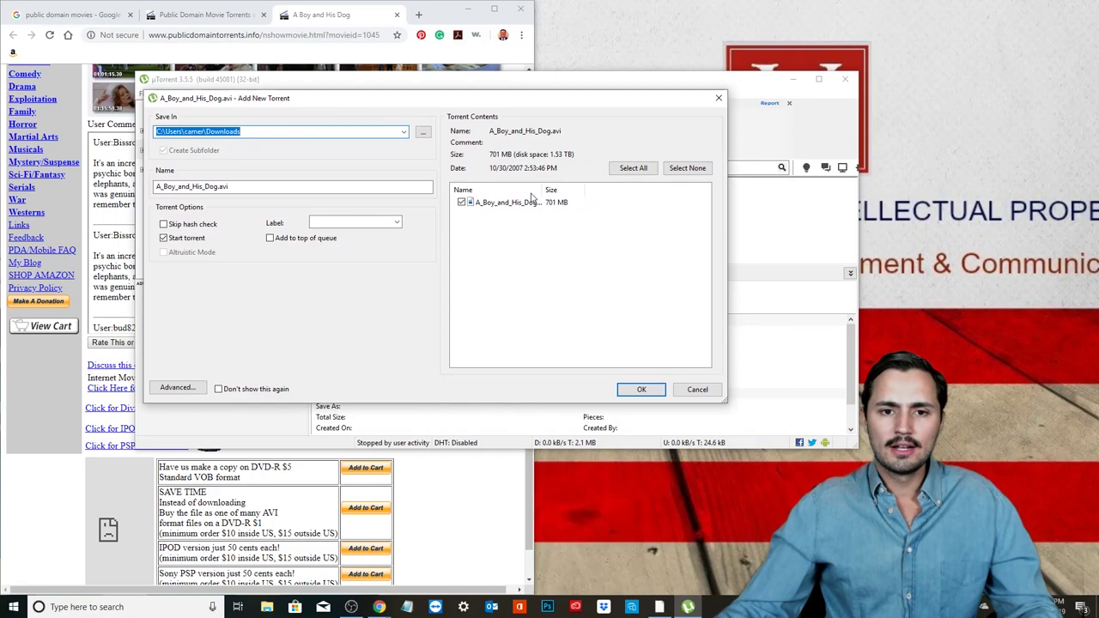
{"action": "left_click", "coordinate": [641, 388]}
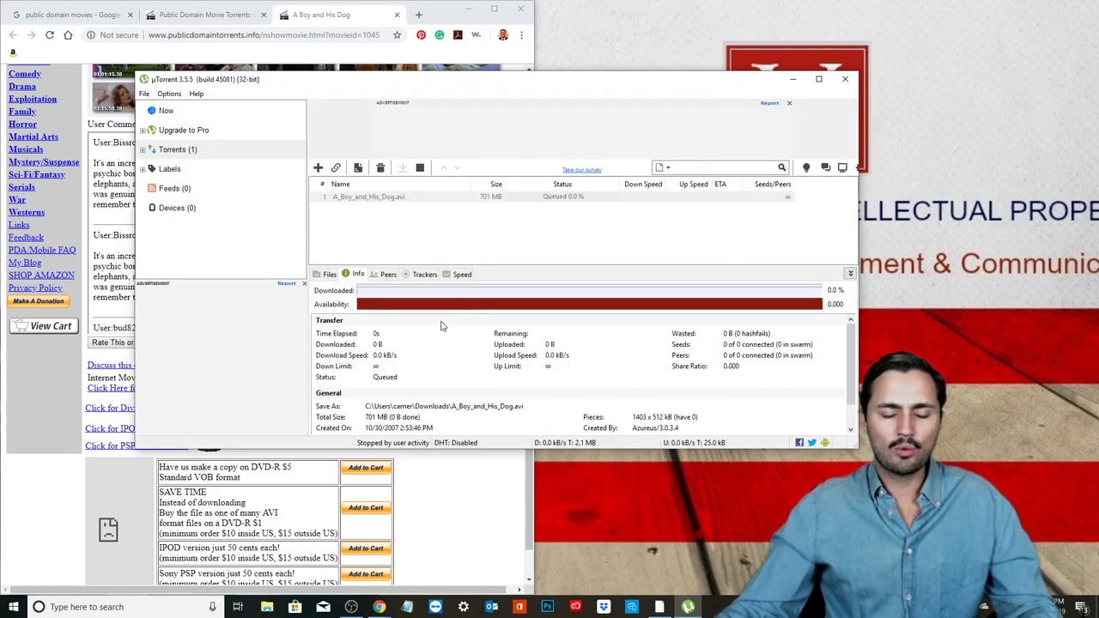
{"action": "left_click", "coordinate": [444, 527]}
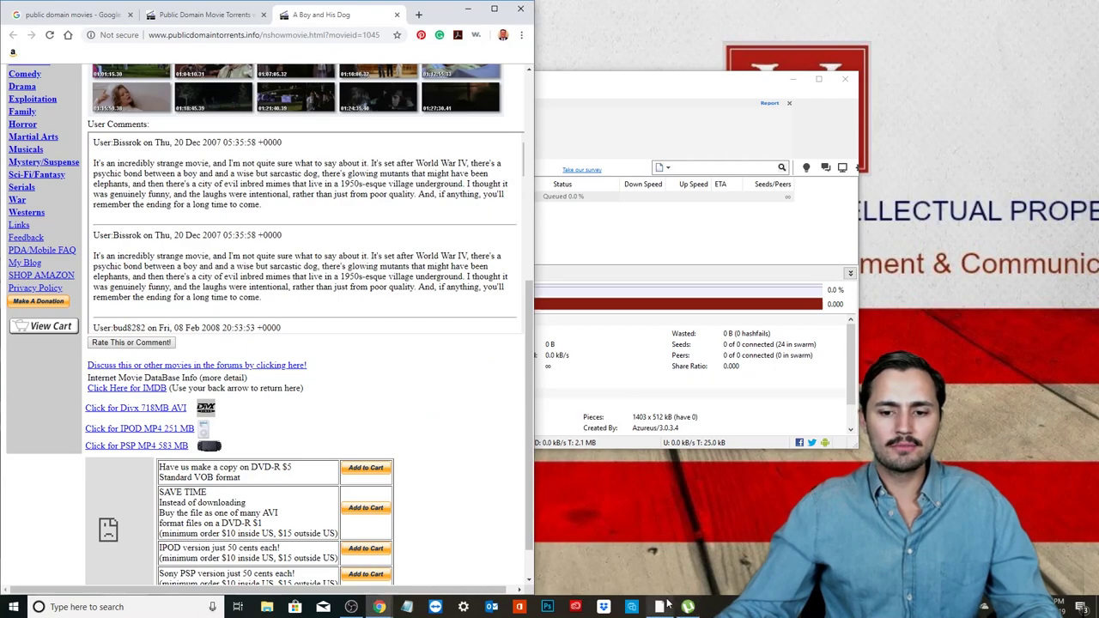
{"action": "mouse_move", "coordinate": [691, 608]}
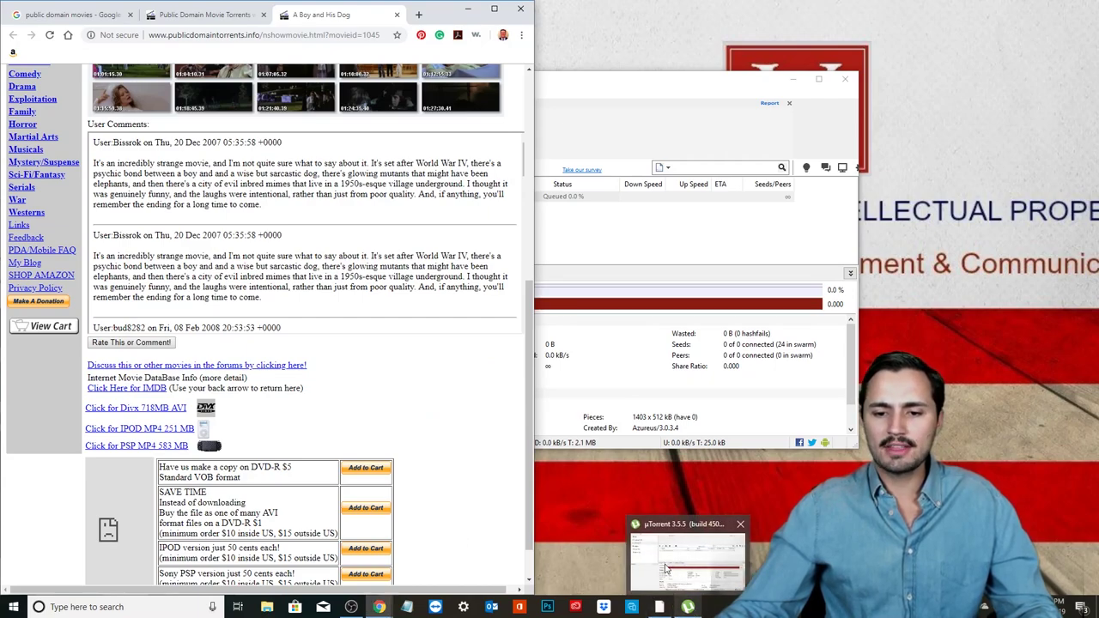
{"action": "mouse_move", "coordinate": [642, 541]}
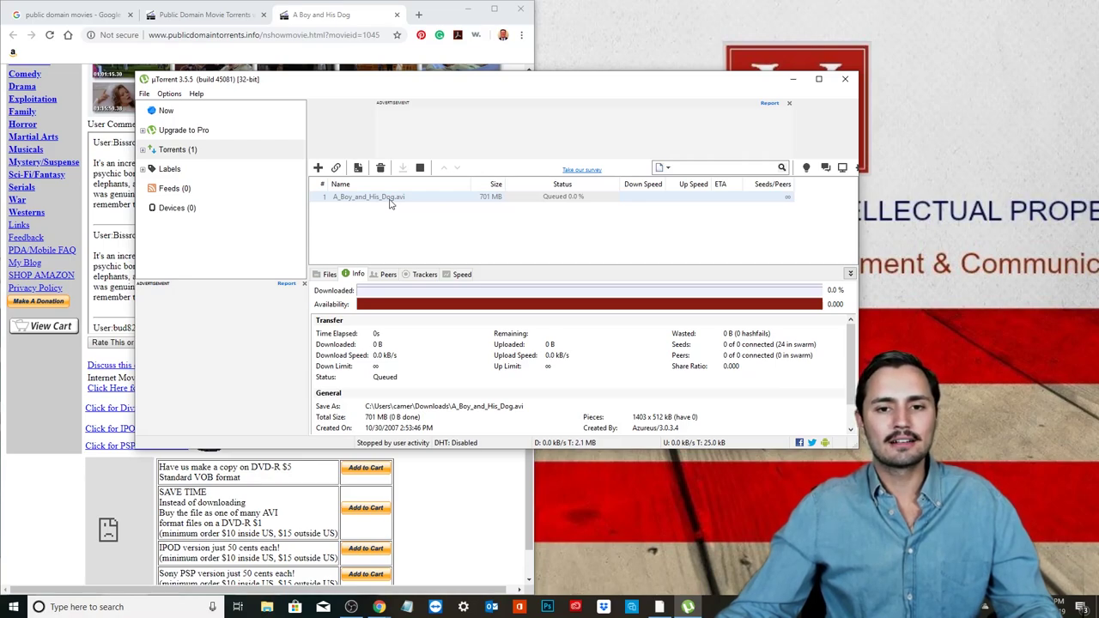
{"action": "right_click", "coordinate": [556, 199]}
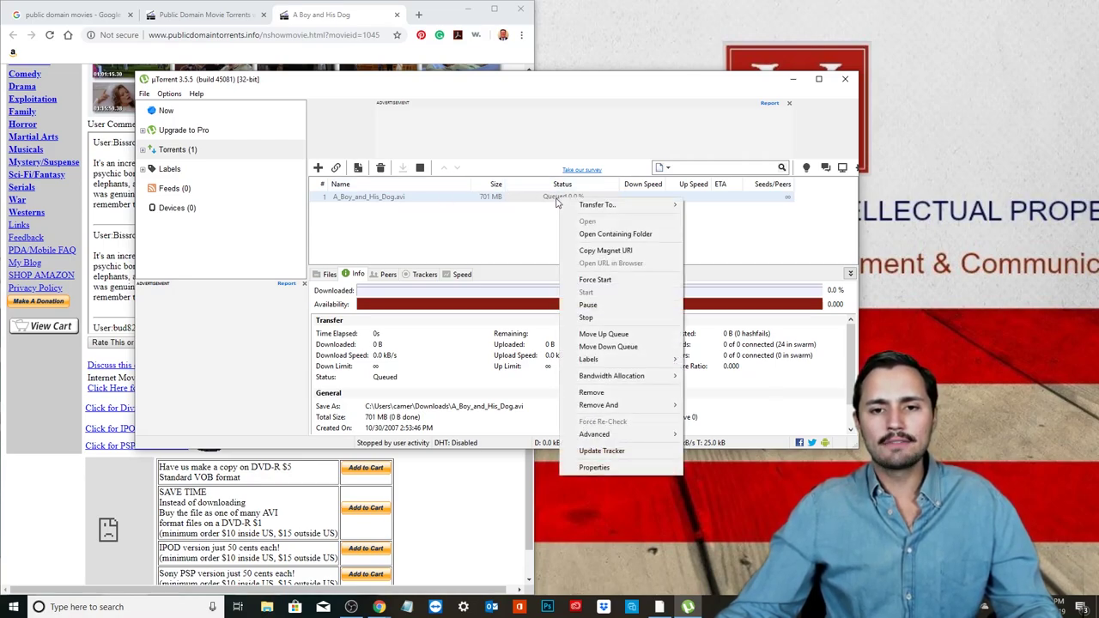
{"action": "left_click", "coordinate": [550, 201]}
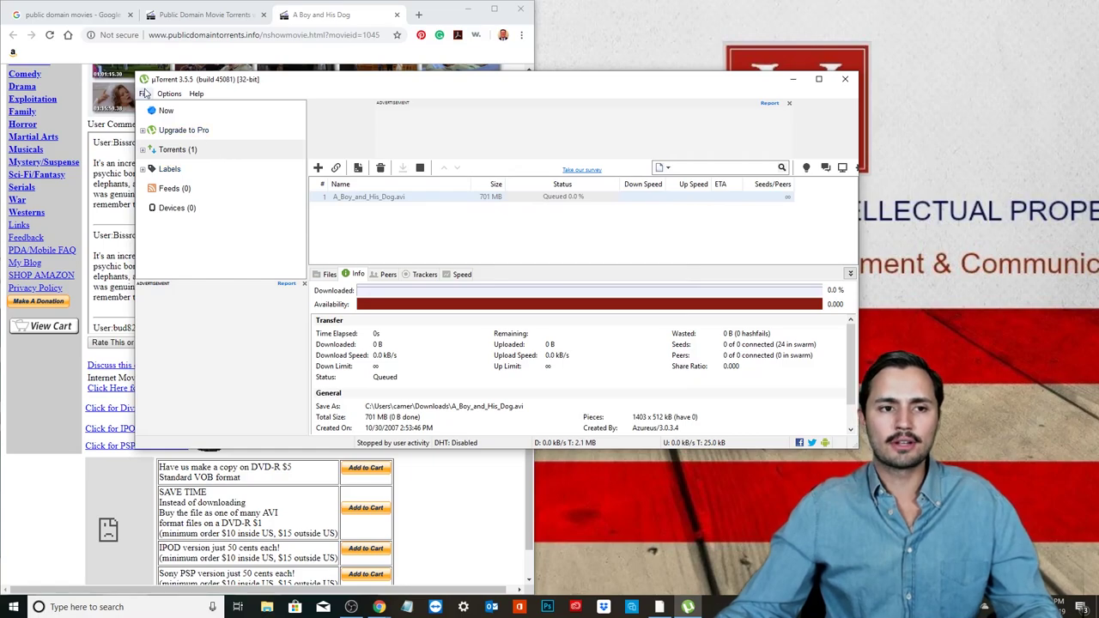
{"action": "left_click", "coordinate": [391, 275]}
{"action": "left_click", "coordinate": [352, 275]}
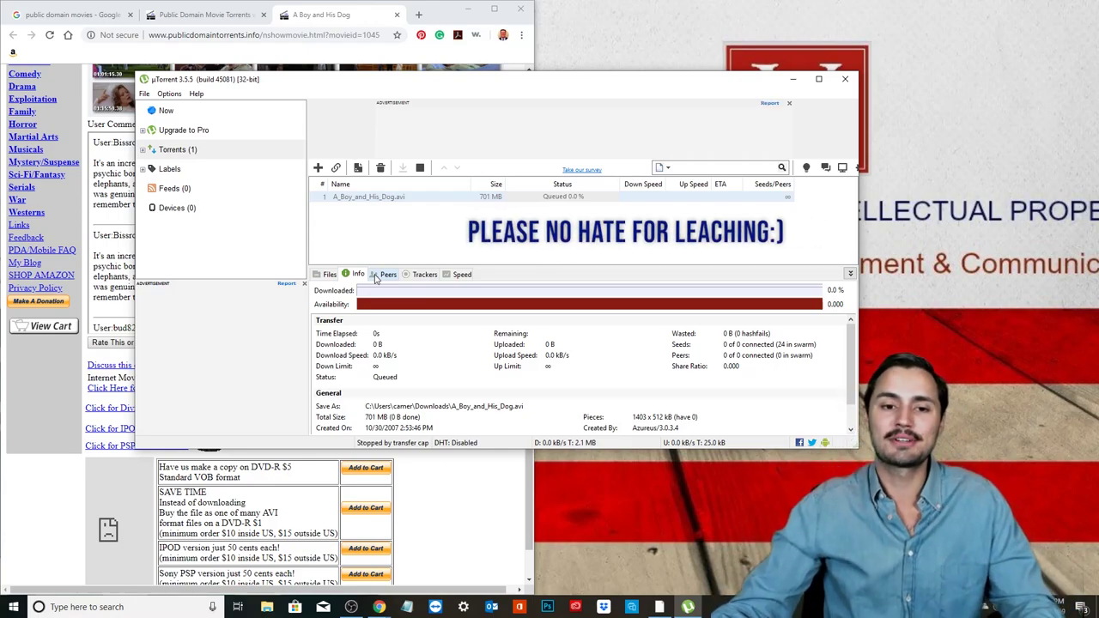
{"action": "left_click", "coordinate": [376, 278]}
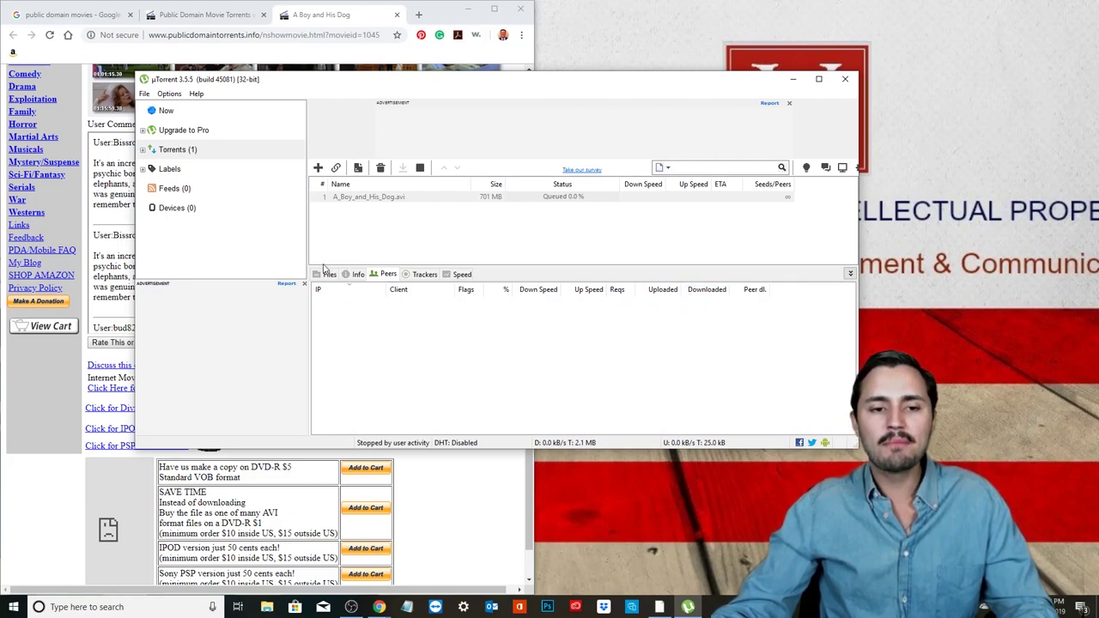
{"action": "left_click_drag", "start_coordinate": [319, 301], "coordinate": [386, 350]}
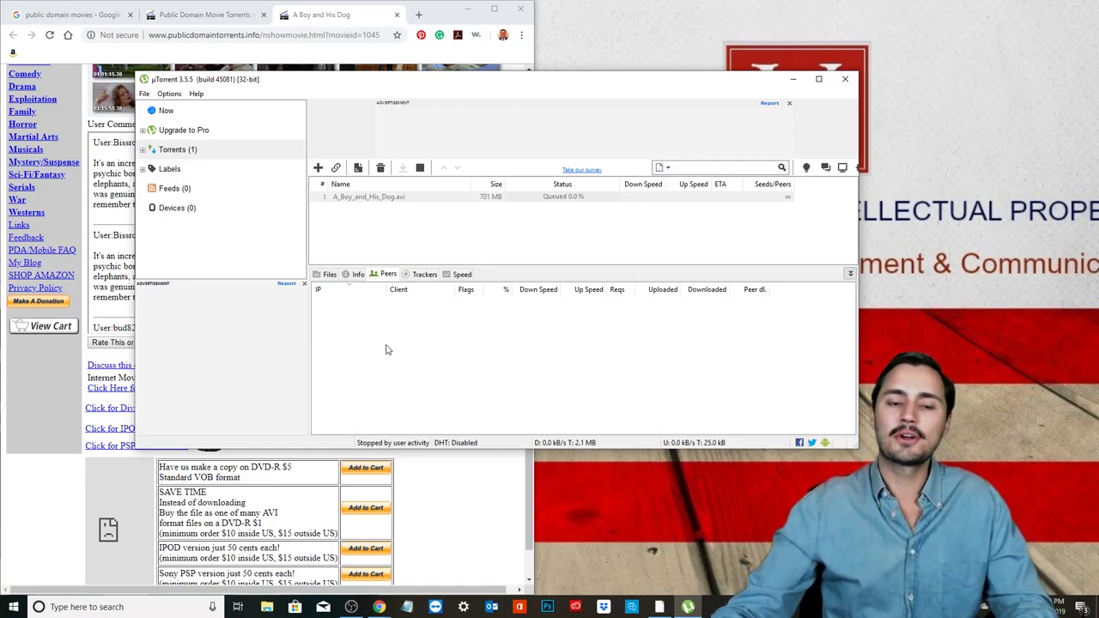
{"action": "mouse_move", "coordinate": [331, 314]}
{"action": "left_mouse_down"}
{"action": "mouse_move", "coordinate": [356, 326]}
{"action": "mouse_move", "coordinate": [408, 319]}
{"action": "mouse_move", "coordinate": [459, 352]}
{"action": "left_mouse_up"}
{"action": "left_click_drag", "start_coordinate": [393, 305], "coordinate": [455, 333]}
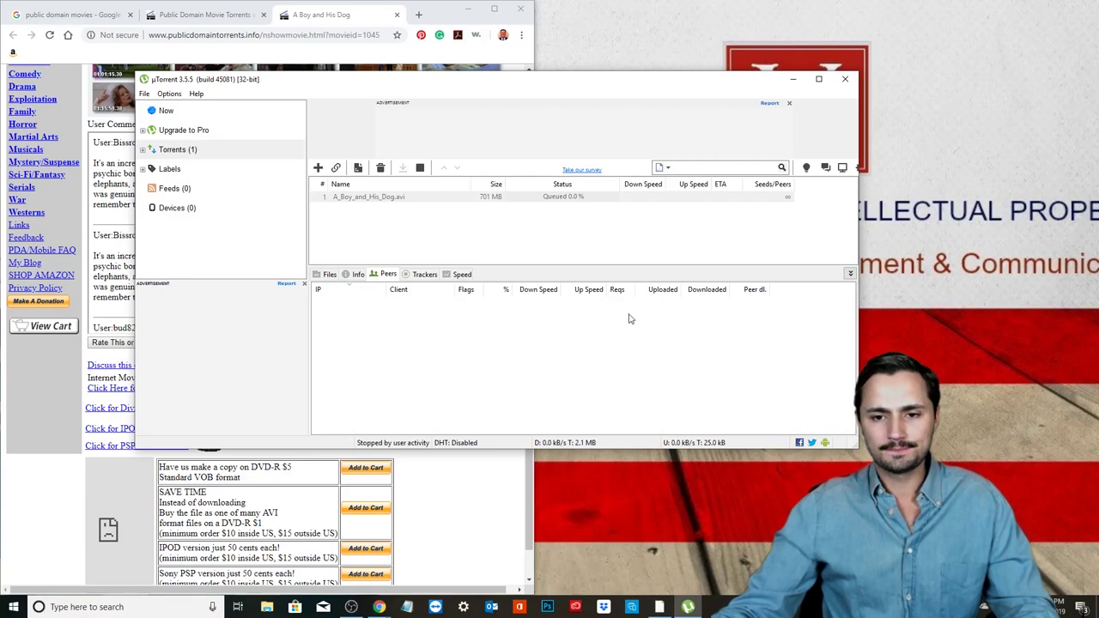
{"action": "left_click_drag", "start_coordinate": [644, 313], "coordinate": [675, 398]}
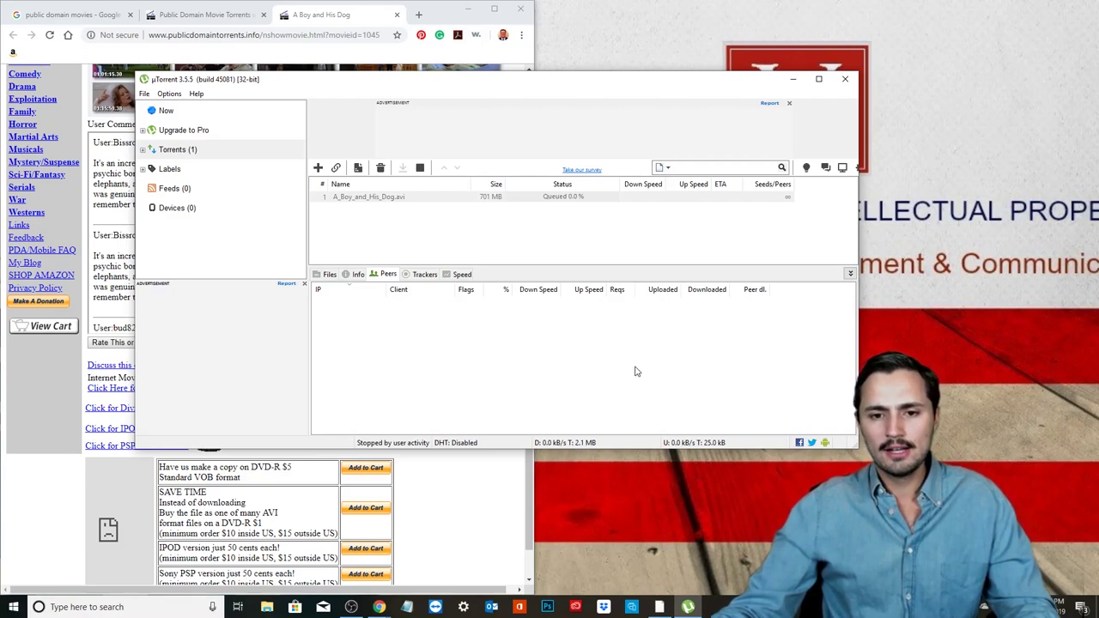
{"action": "left_click_drag", "start_coordinate": [648, 317], "coordinate": [682, 412]}
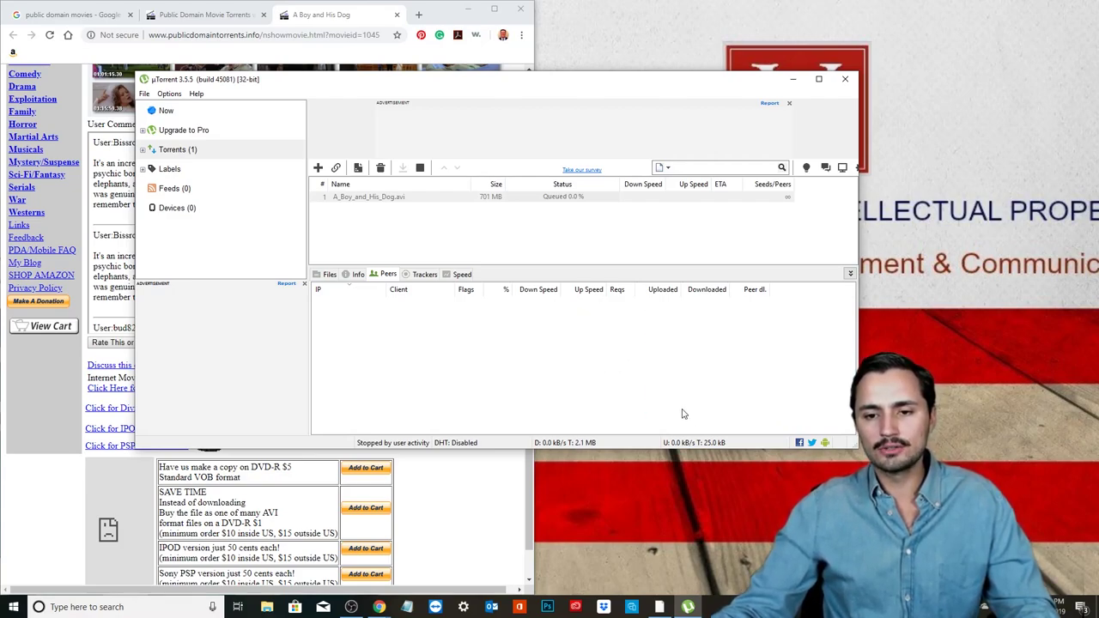
{"action": "left_click_drag", "start_coordinate": [643, 314], "coordinate": [675, 386]}
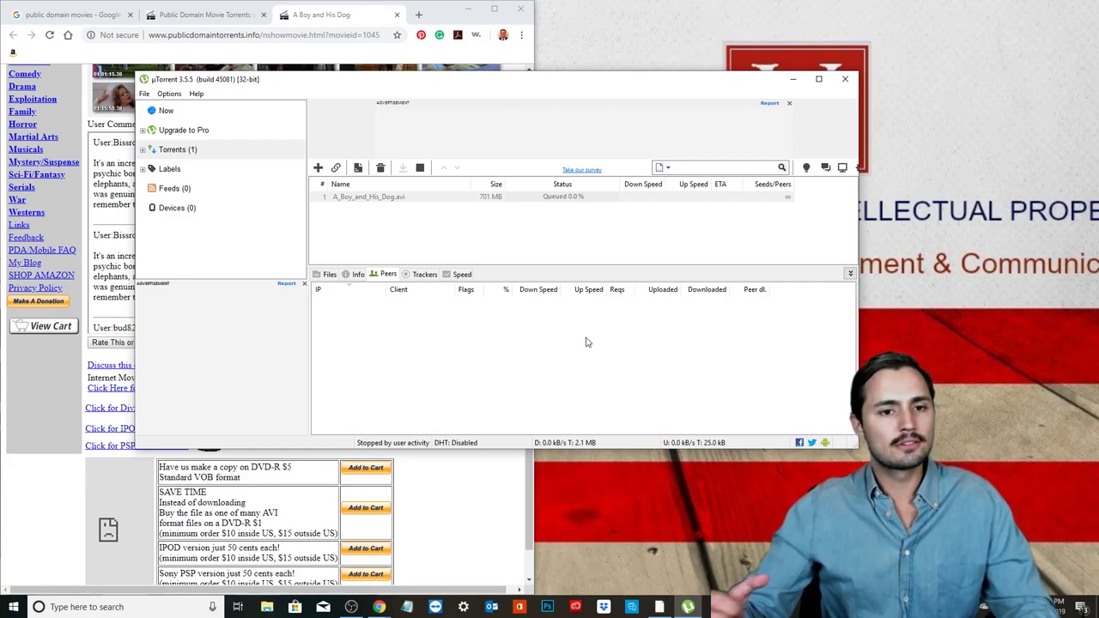
Open uTorrent Preferences and look through the UI Settings, Directories and Connection pages
{"action": "left_click", "coordinate": [168, 94]}
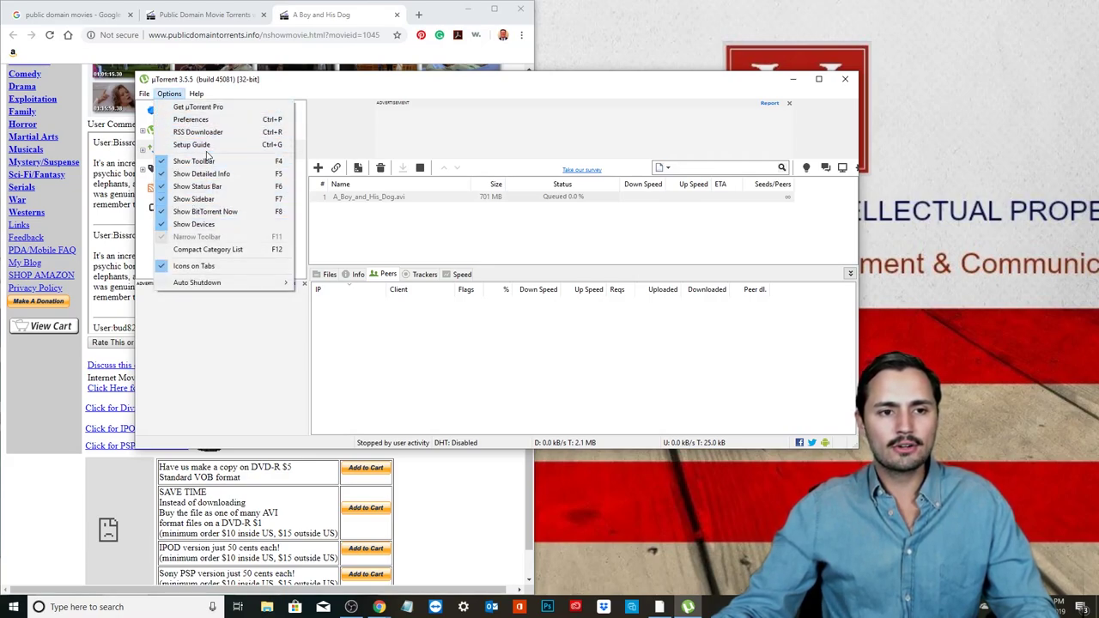
{"action": "left_click", "coordinate": [213, 120]}
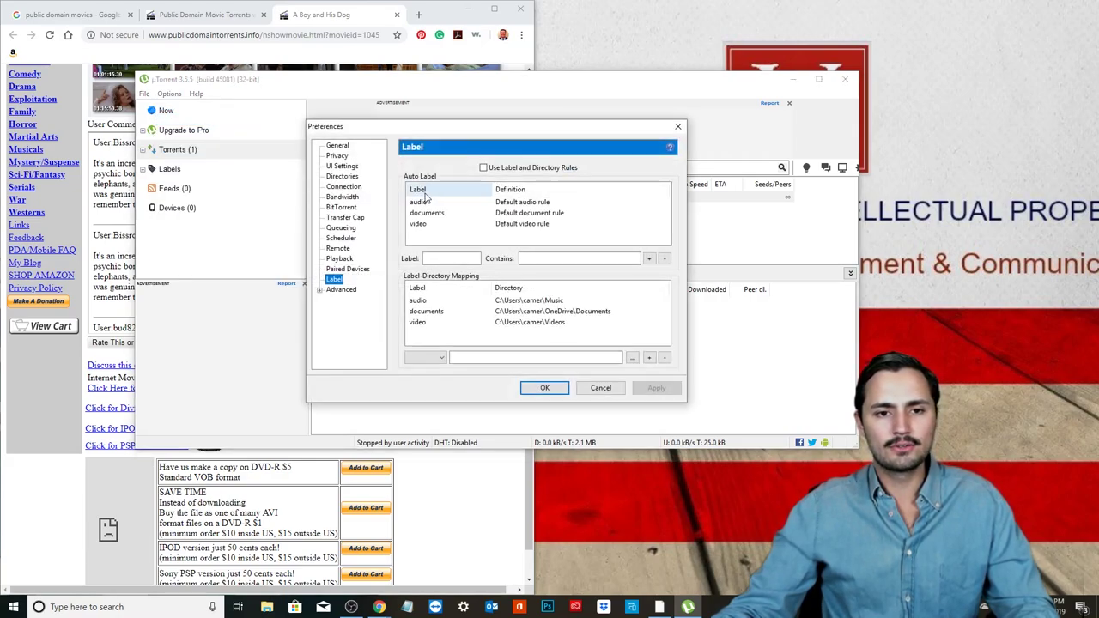
{"action": "left_click", "coordinate": [341, 165]}
{"action": "left_click", "coordinate": [342, 176]}
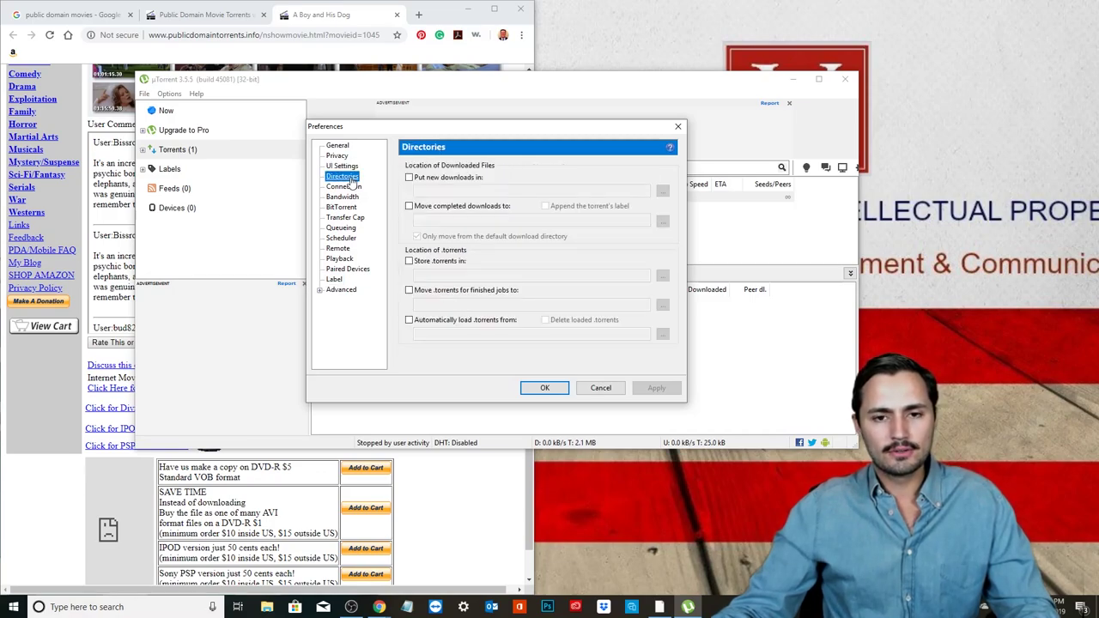
{"action": "left_click", "coordinate": [347, 186]}
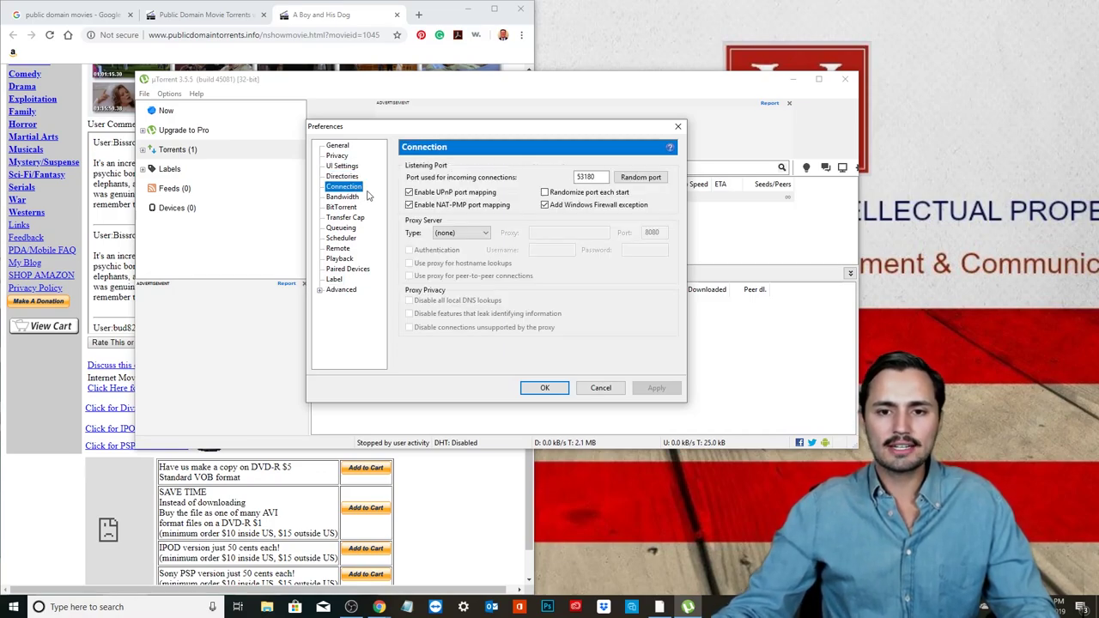
Review the Bandwidth maximum and alternate upload rate limits, then move to BitTorrent
{"action": "left_click", "coordinate": [342, 196]}
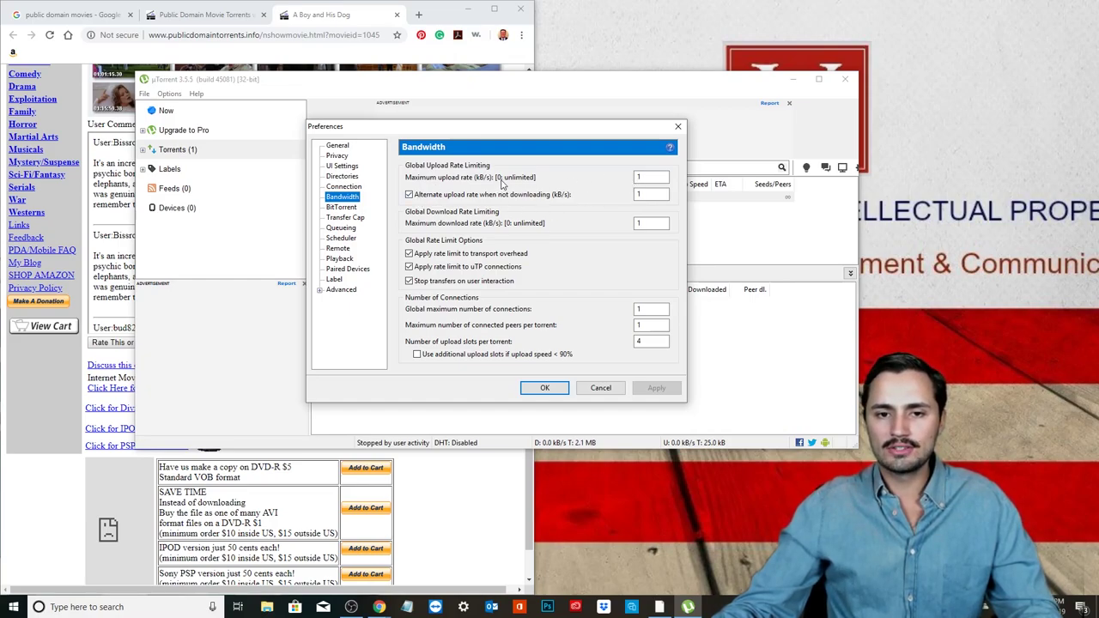
{"action": "left_click", "coordinate": [642, 177]}
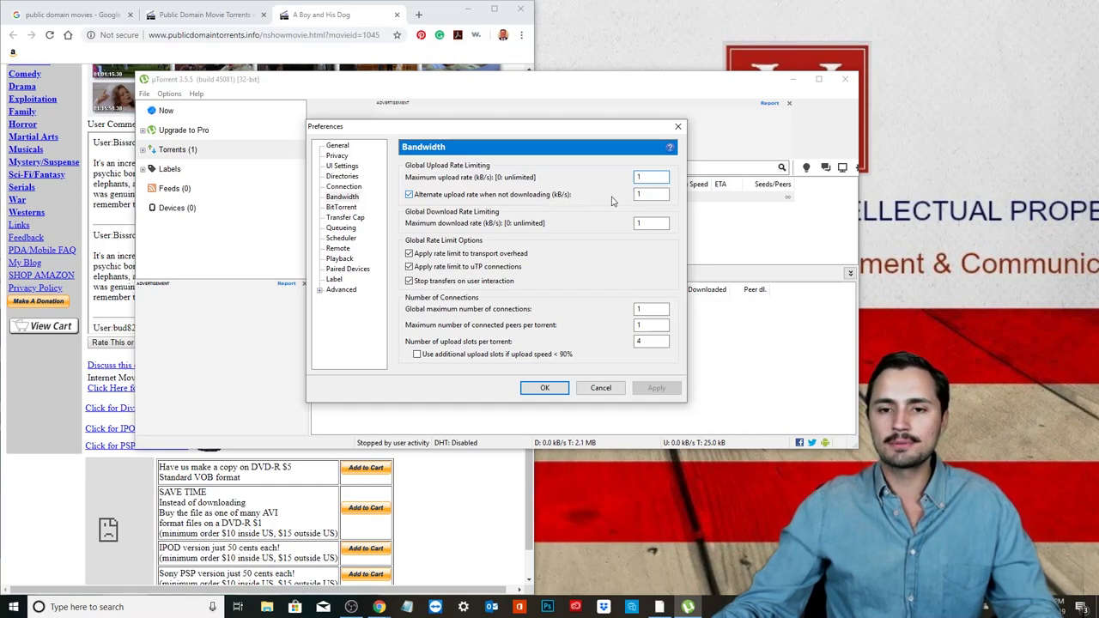
{"action": "left_click", "coordinate": [640, 194]}
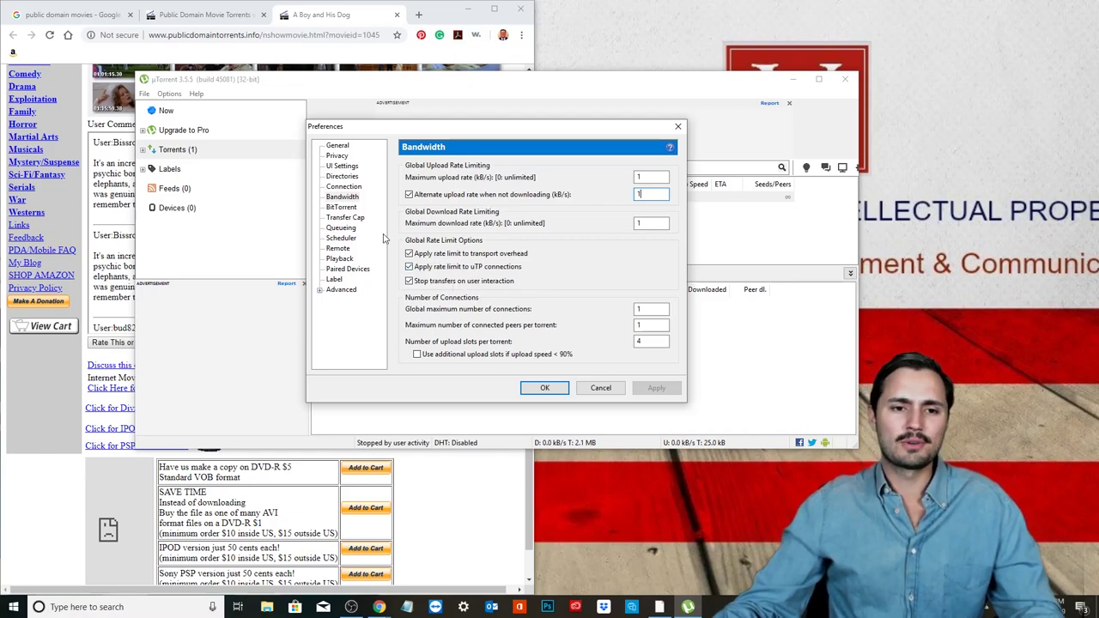
{"action": "left_click", "coordinate": [341, 208]}
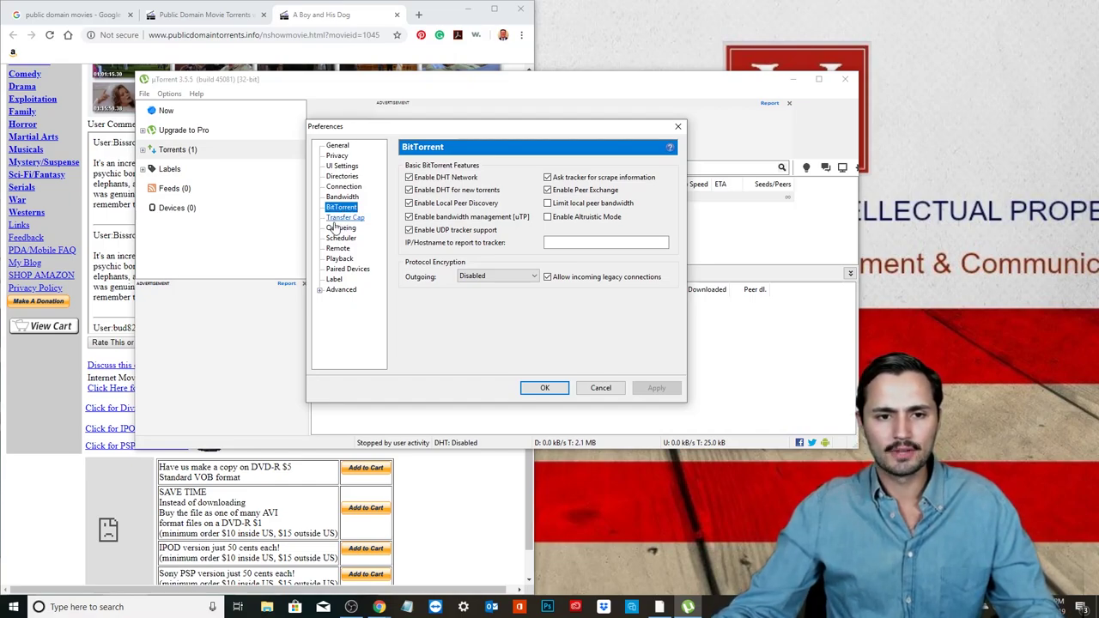
Switch the Transfer Cap limit type to Uploads, then back to Uploads + Downloads
{"action": "left_click", "coordinate": [337, 220]}
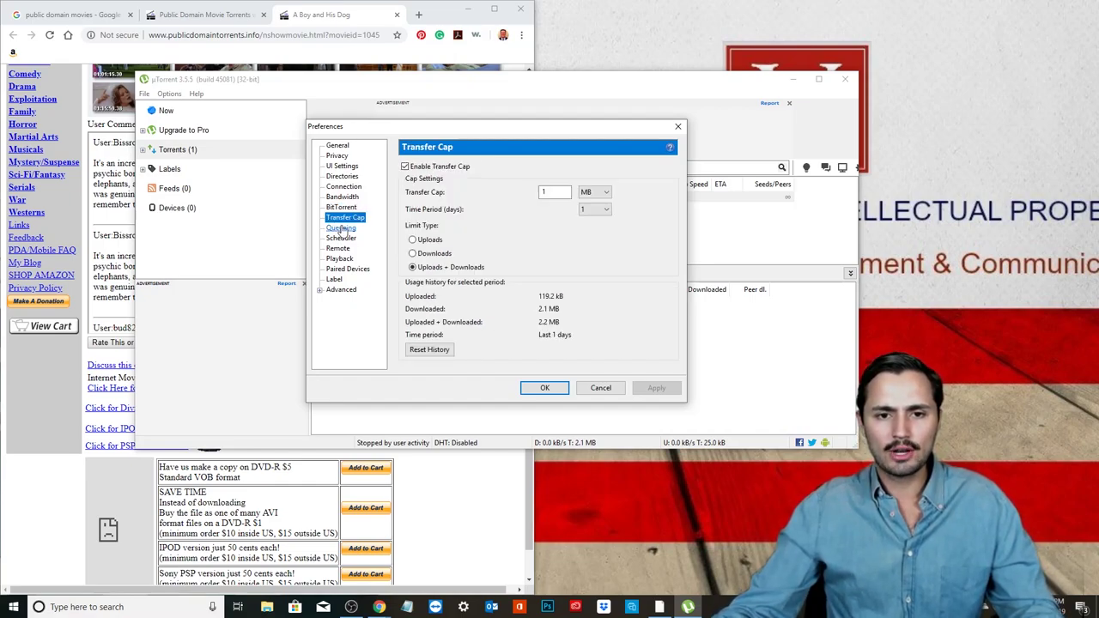
{"action": "left_click", "coordinate": [432, 242]}
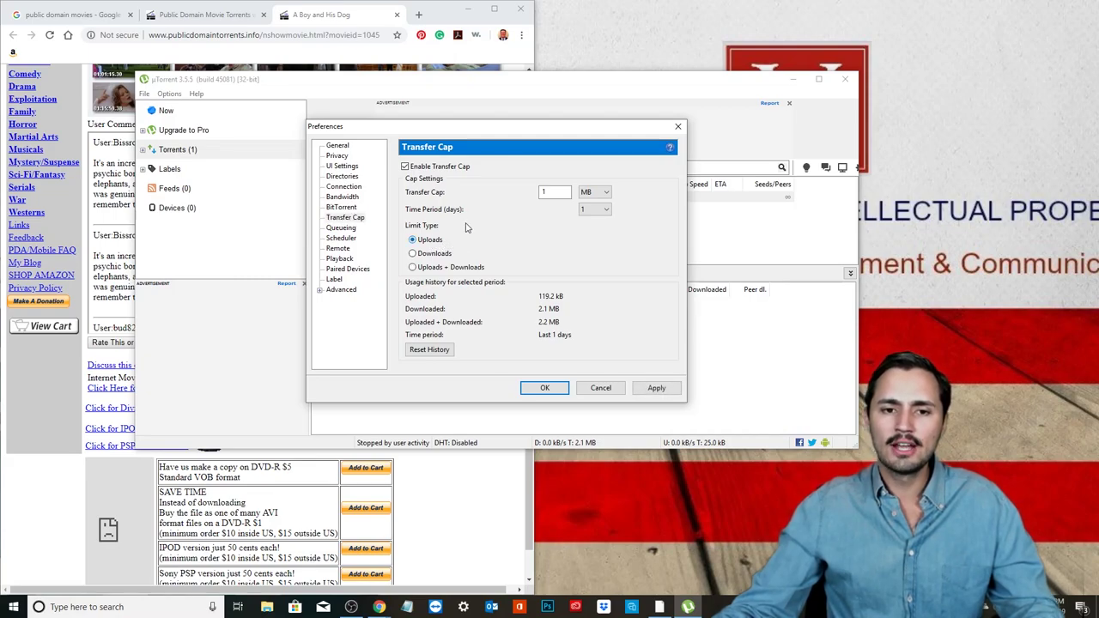
{"action": "left_click", "coordinate": [433, 269]}
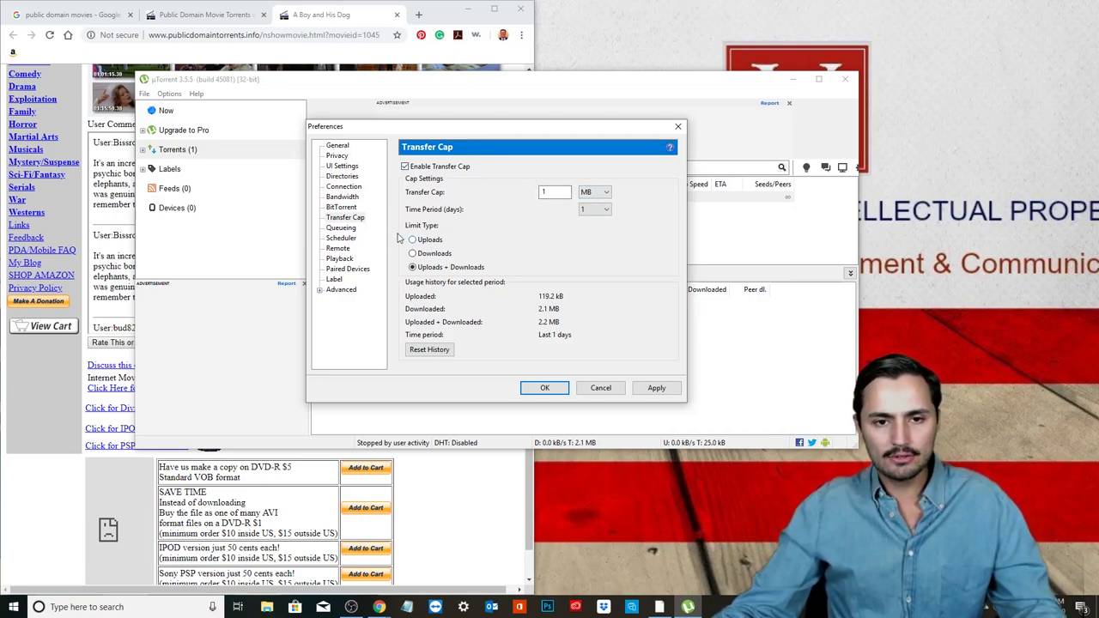
Review the Queueing seeding goals, then the Remote and Playback pages
{"action": "left_click", "coordinate": [337, 228]}
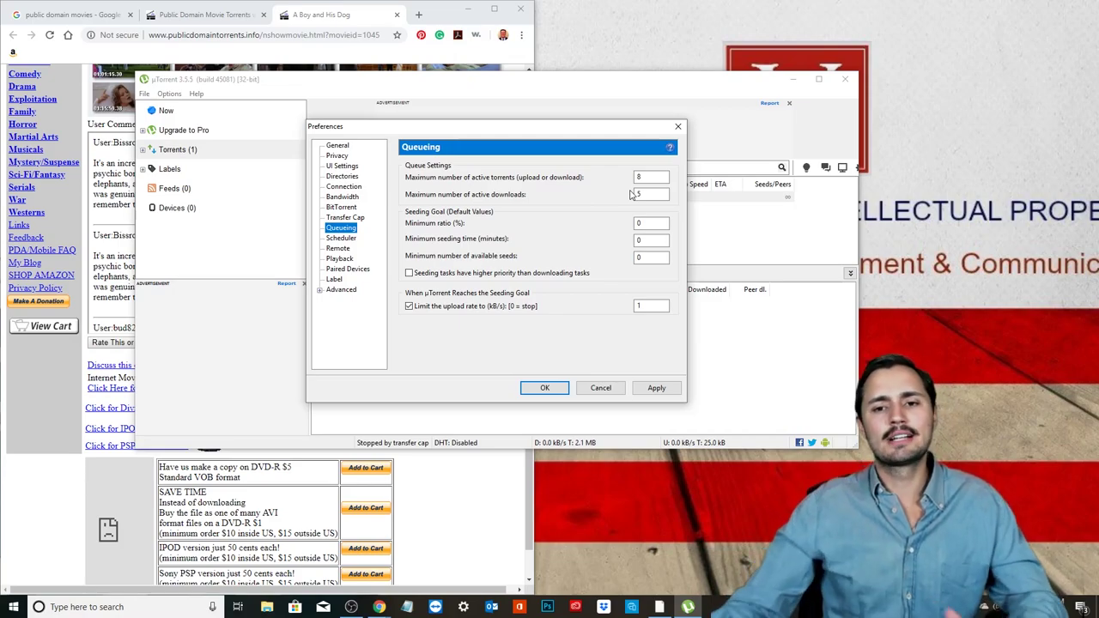
{"action": "left_click", "coordinate": [340, 249]}
{"action": "left_click", "coordinate": [340, 259]}
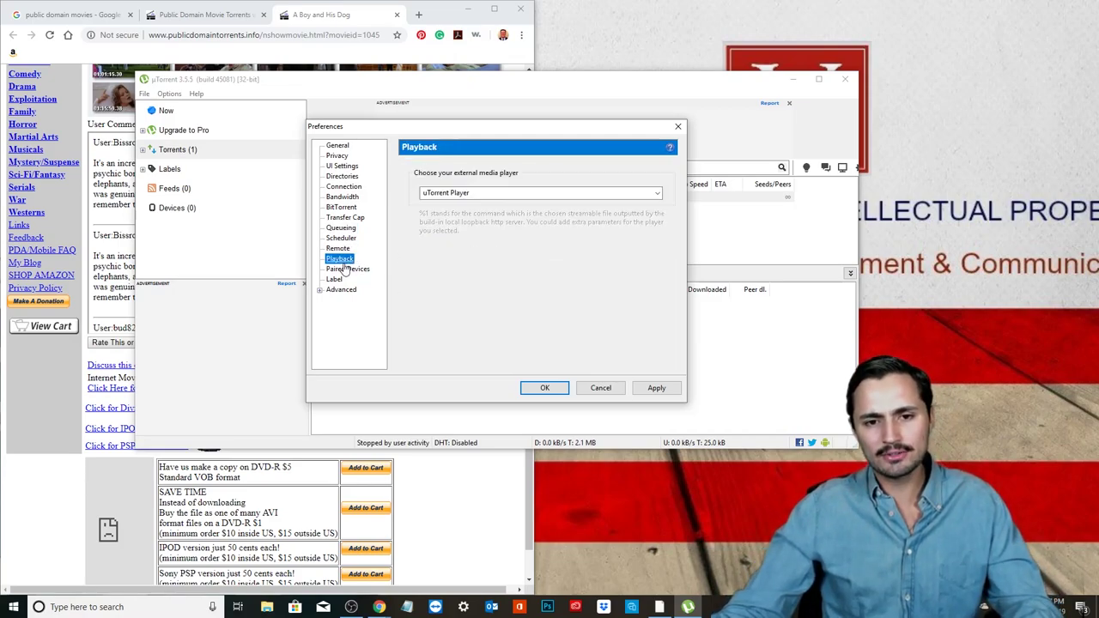
Cancel Preferences and stop the A_Boy_and_His_Dog.avi torrent, leaving it at 0.0 %
{"action": "left_click", "coordinate": [604, 391]}
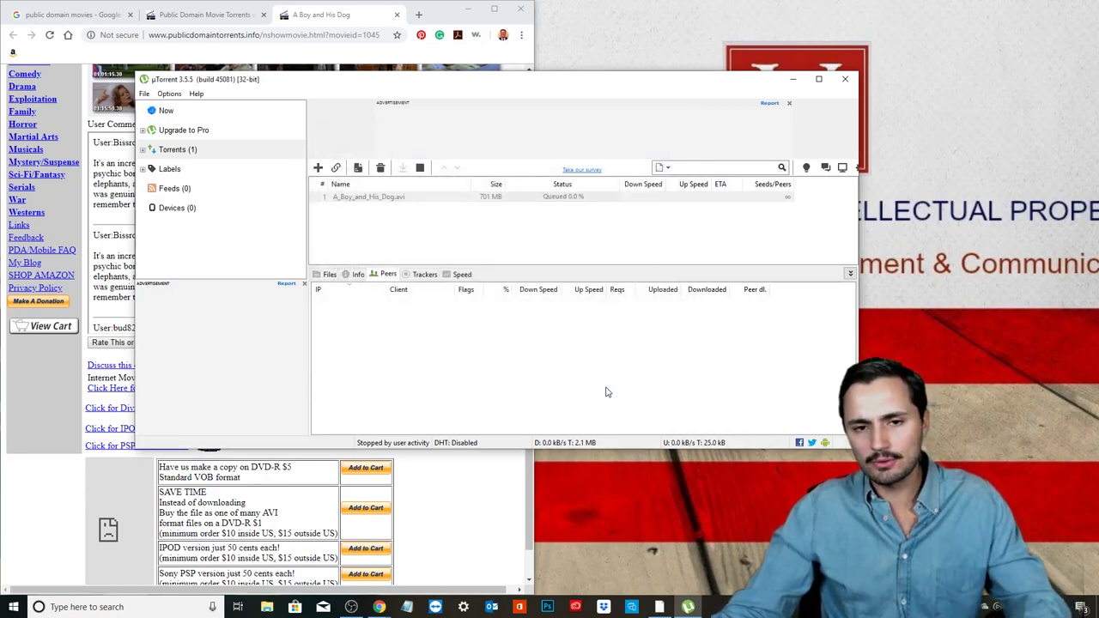
{"action": "left_click", "coordinate": [378, 199]}
{"action": "key", "text": "F2"}
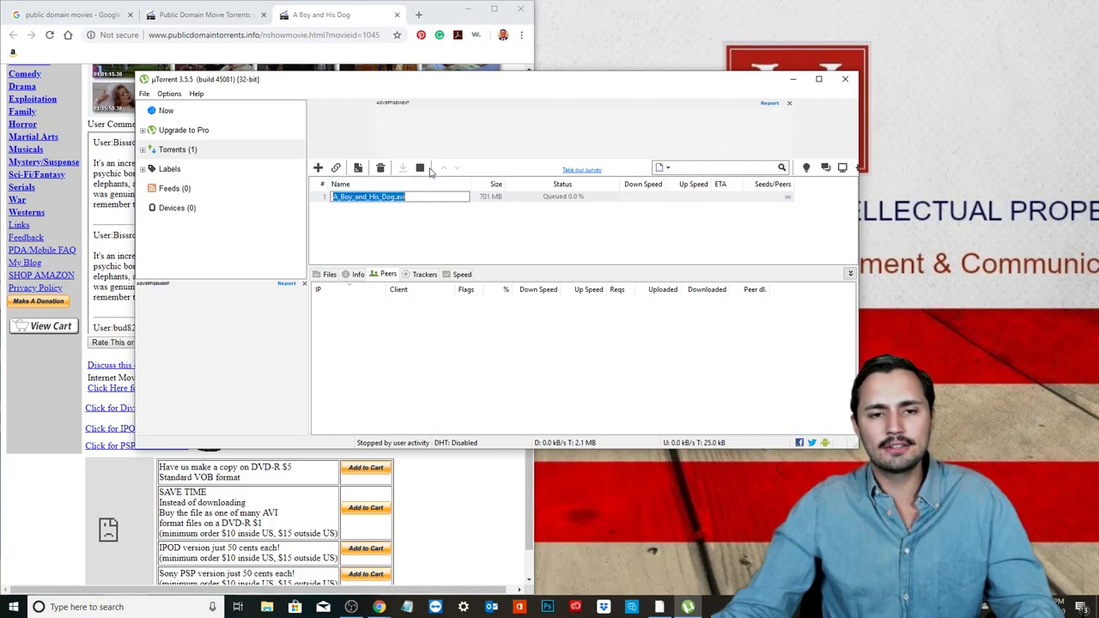
{"action": "left_click", "coordinate": [423, 168]}
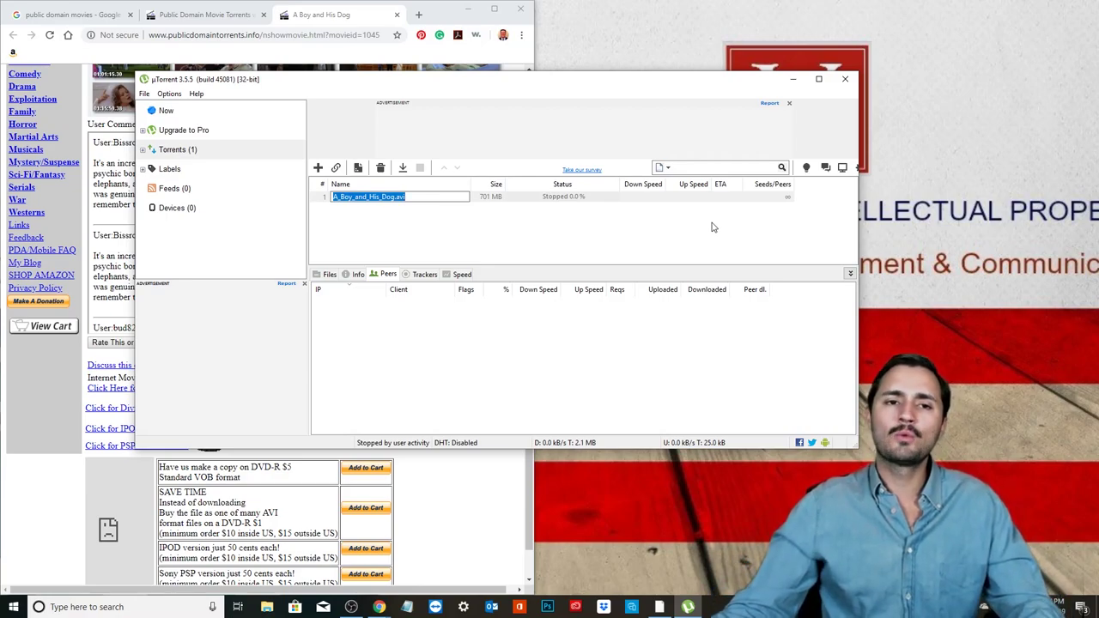
{"action": "left_click", "coordinate": [465, 565]}
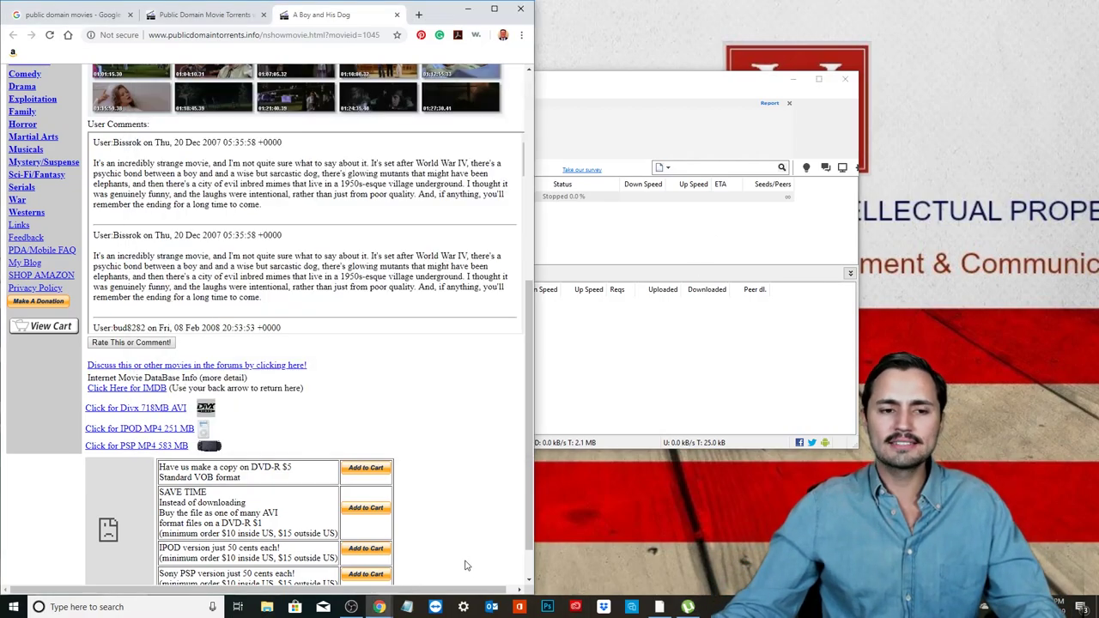
{"action": "left_click", "coordinate": [684, 361]}
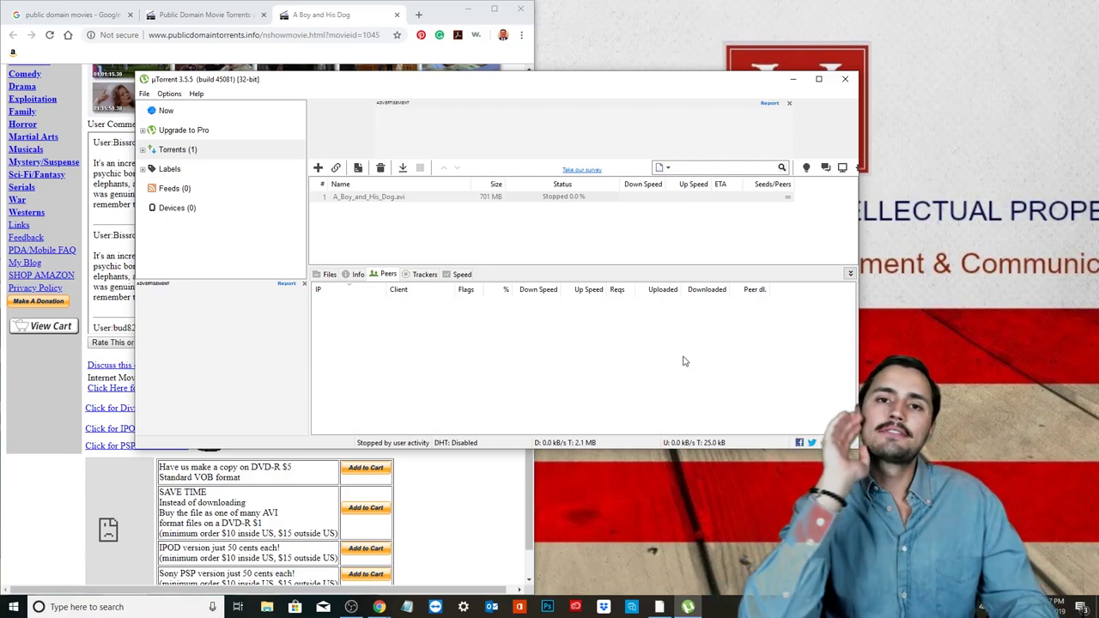